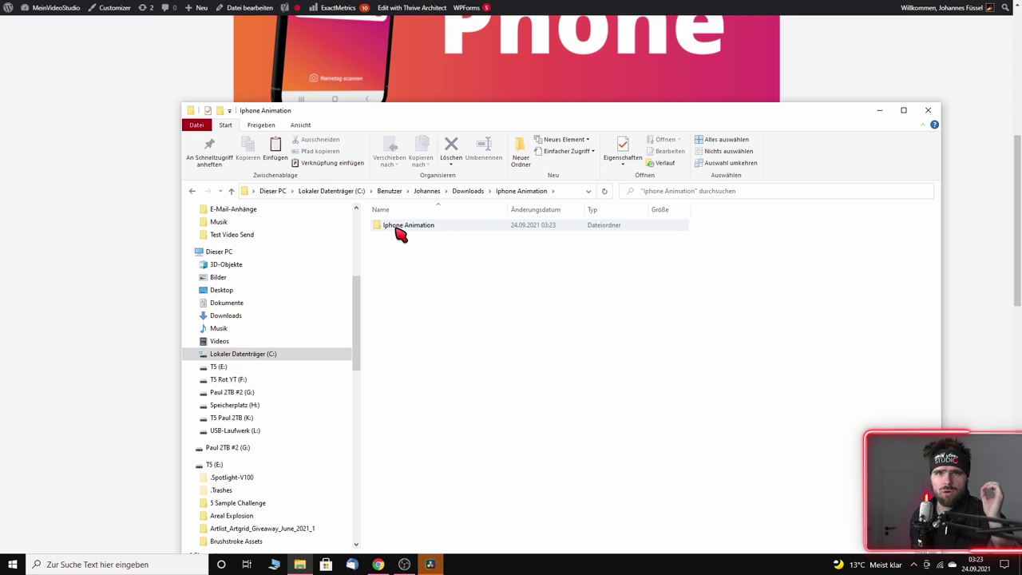
Step: Copy the extracted Iphone Animation folder from Downloads and switch to DaVinci Resolve
{"action": "left_click", "coordinate": [396, 227]}
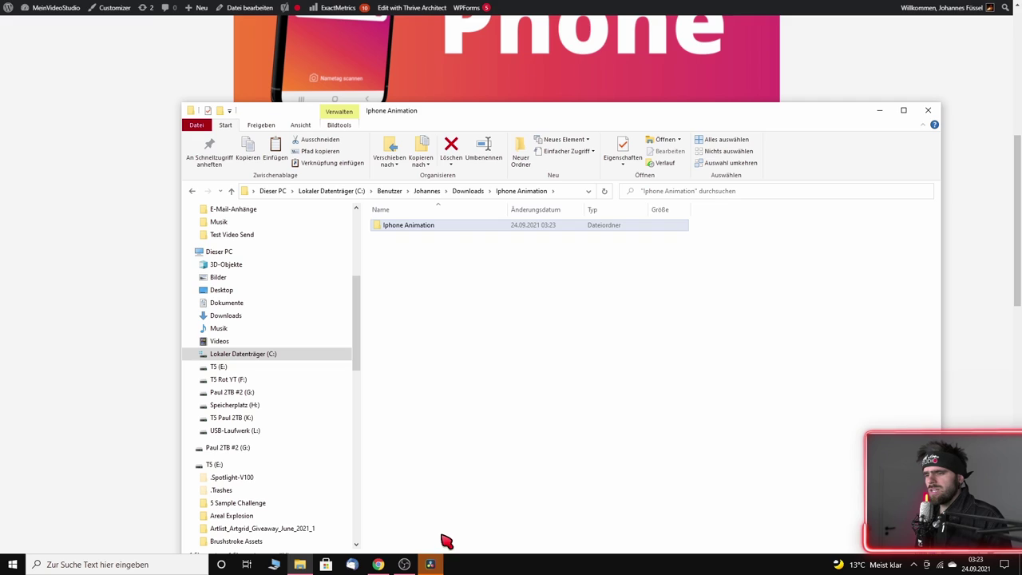
{"action": "left_click", "coordinate": [430, 563]}
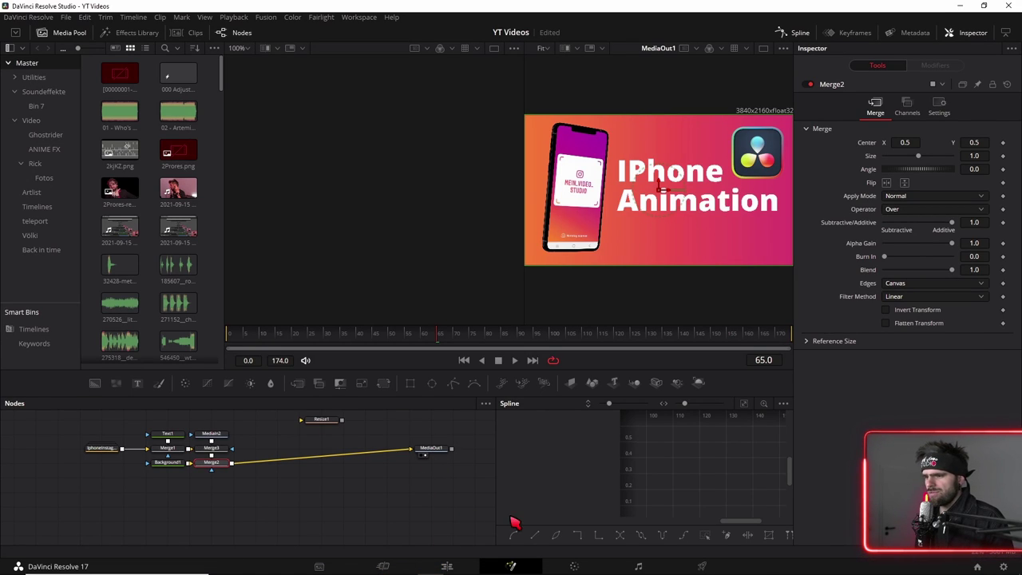
Step: On the Fusion page, browse the Effects Library to Templates > Edit > Generators
{"action": "left_click", "coordinate": [447, 566]}
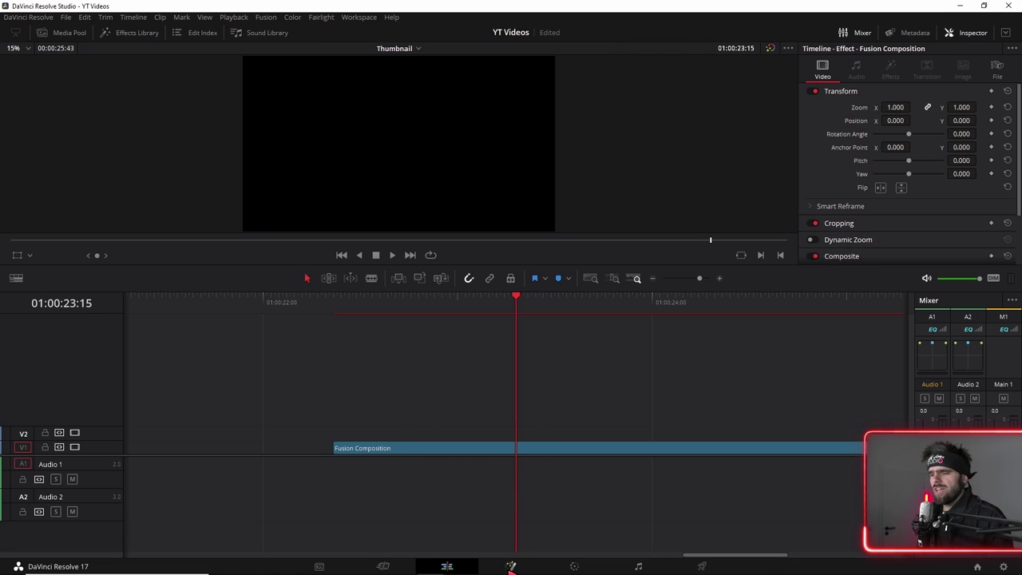
{"action": "left_click", "coordinate": [512, 567]}
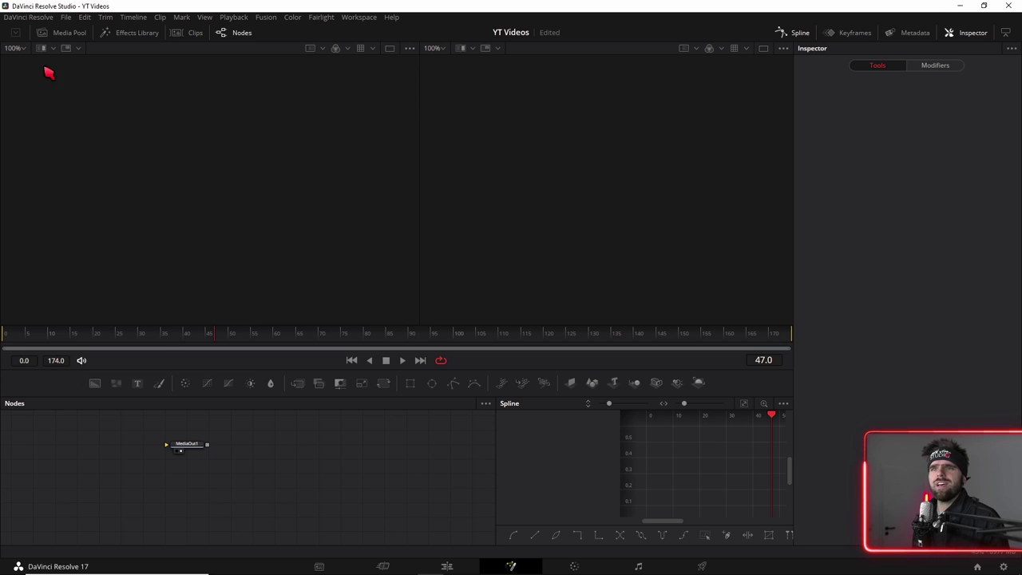
{"action": "left_click", "coordinate": [107, 33]}
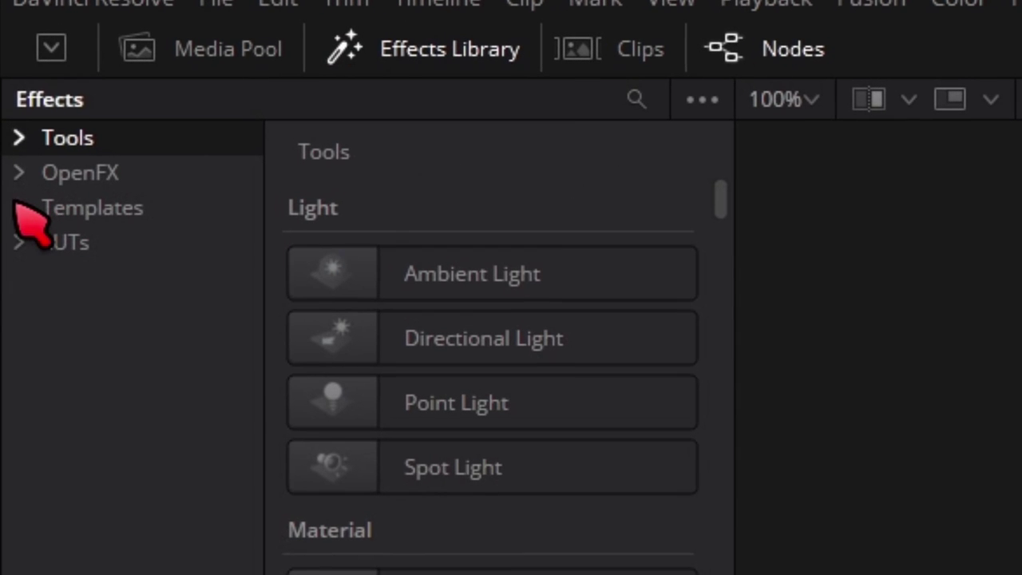
{"action": "left_click", "coordinate": [7, 80]}
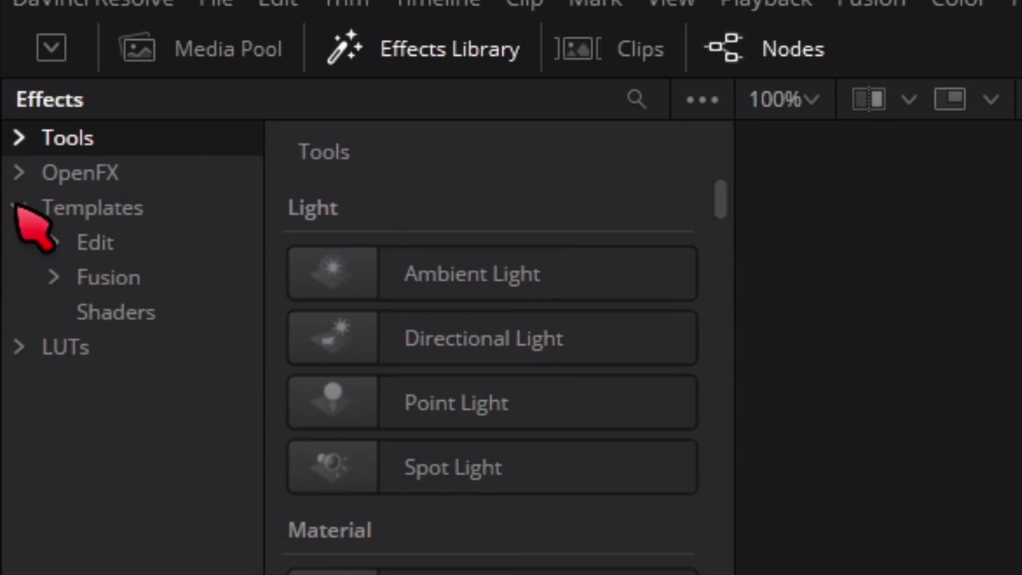
{"action": "left_click", "coordinate": [52, 242]}
{"action": "left_click", "coordinate": [151, 312]}
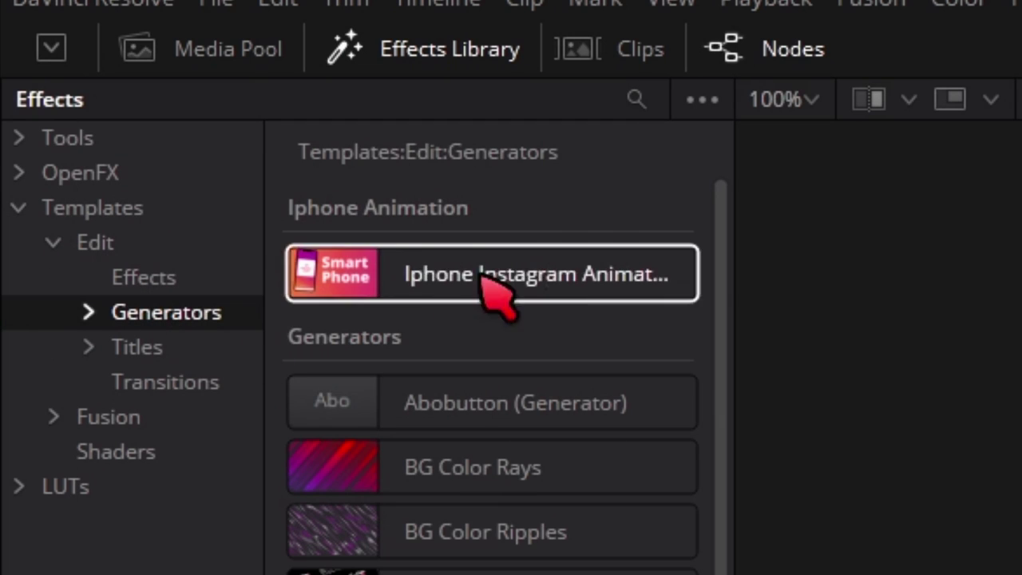
Step: Reveal the Generators folder on disk, paste the Iphone Animation folder and replace existing files
{"action": "left_click", "coordinate": [705, 104]}
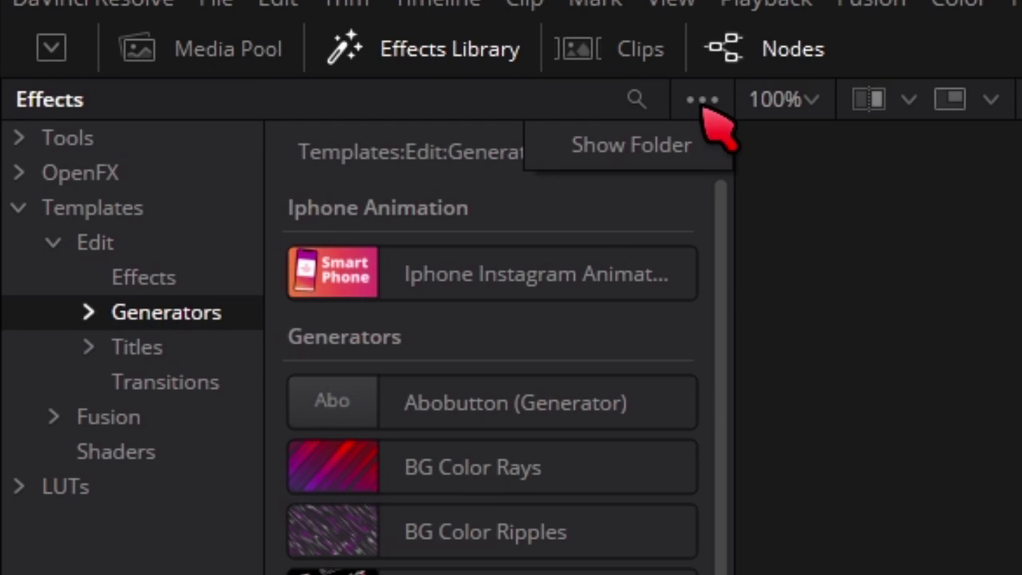
{"action": "left_click", "coordinate": [653, 142]}
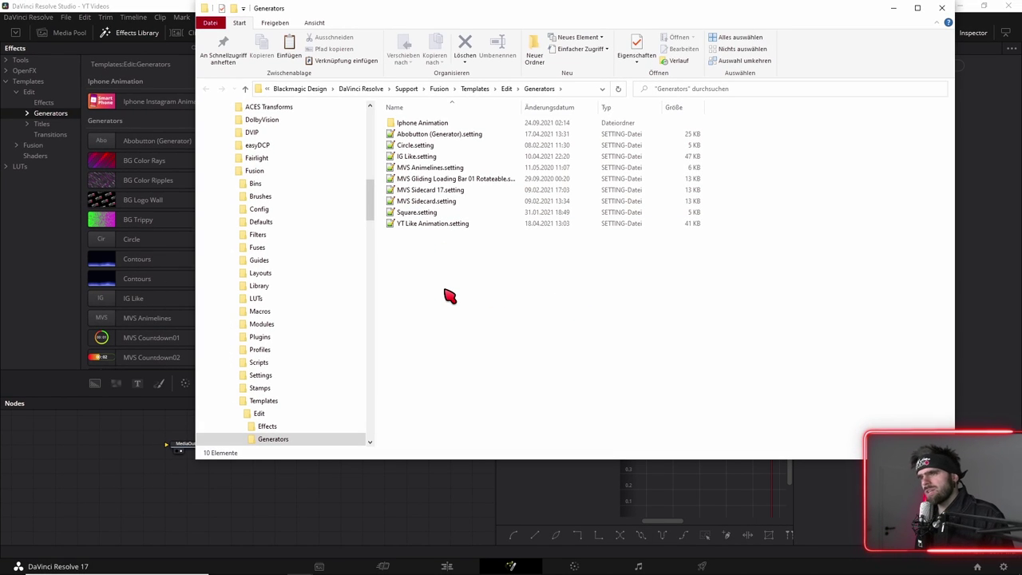
{"action": "key", "text": "ctrl+v"}
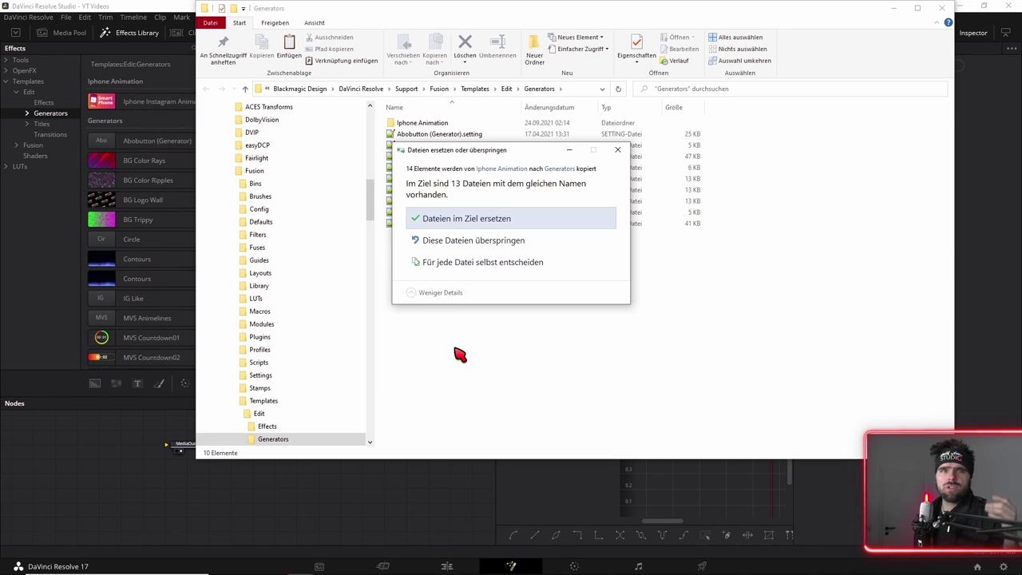
{"action": "left_click", "coordinate": [495, 219]}
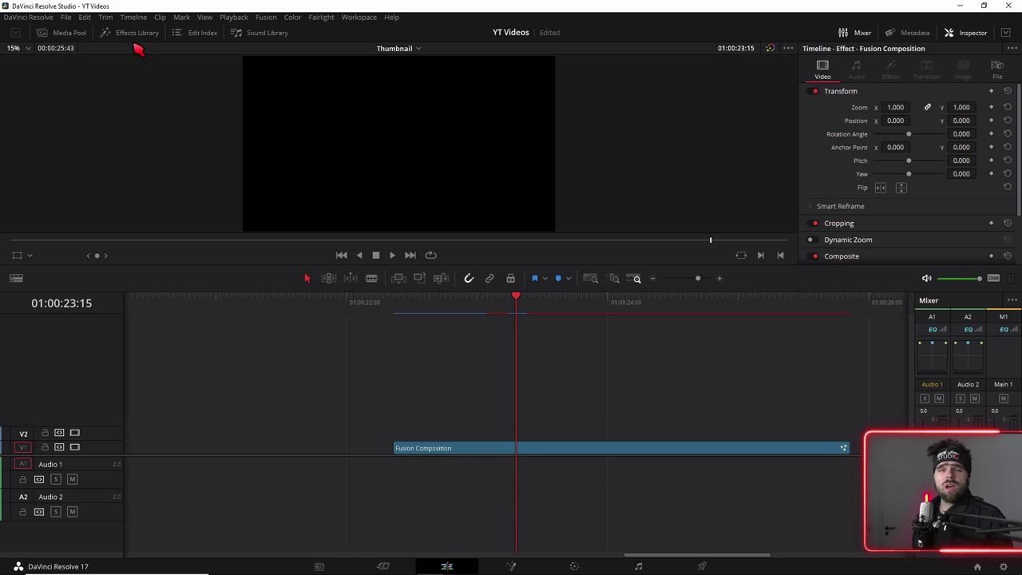
Step: Drag Iphone Instagram Animation from Toolbox Generators onto the timeline and extend the clip's end
{"action": "left_click", "coordinate": [138, 35]}
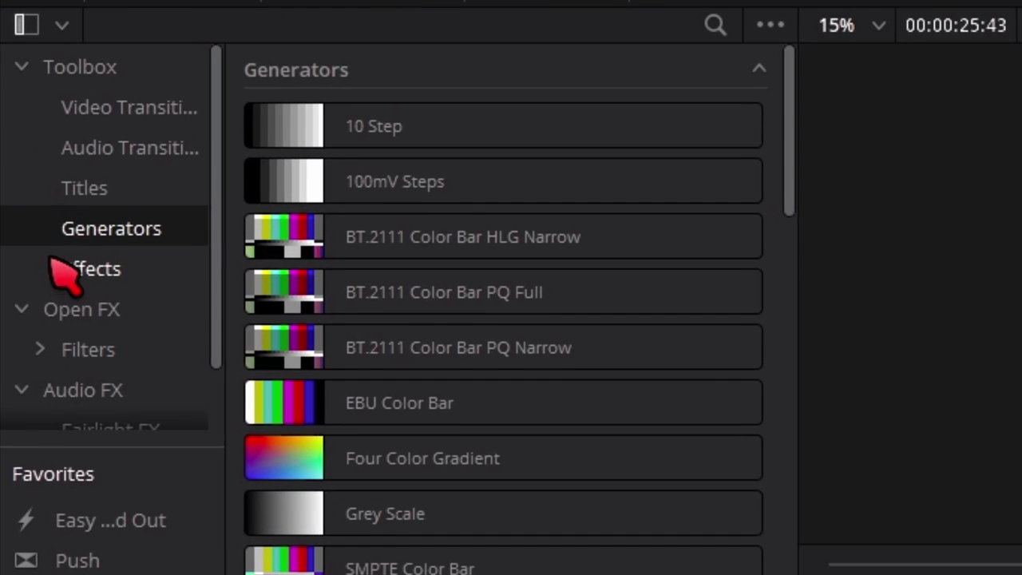
{"action": "scroll", "coordinate": [570, 338], "scroll_direction": "down", "scroll_amount": 1}
{"action": "scroll", "coordinate": [570, 338], "scroll_direction": "down", "scroll_amount": 5}
{"action": "scroll", "coordinate": [582, 343], "scroll_direction": "down", "scroll_amount": 4}
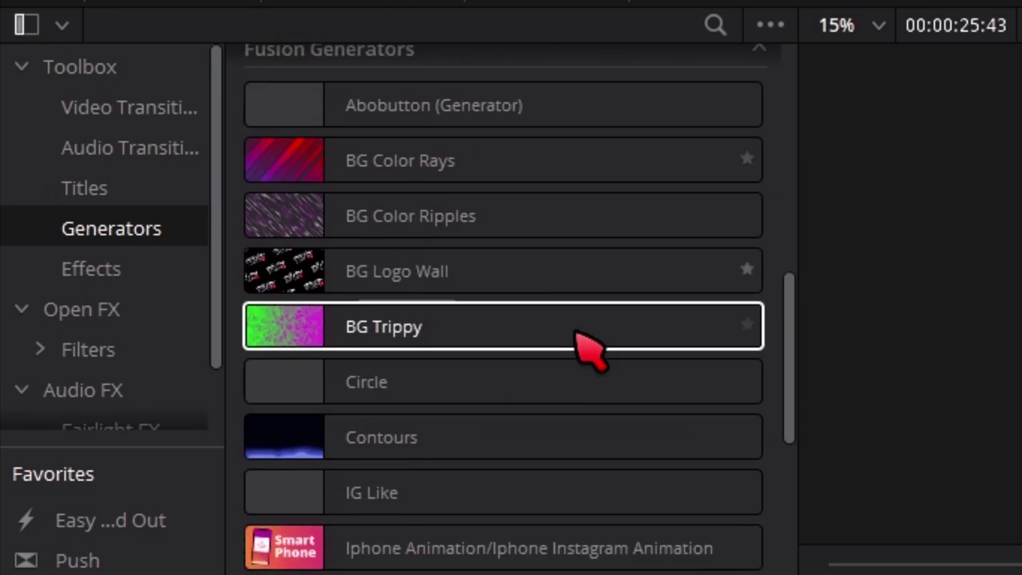
{"action": "scroll", "coordinate": [586, 347], "scroll_direction": "down", "scroll_amount": 2}
{"action": "mouse_move", "coordinate": [399, 468]}
{"action": "left_mouse_down"}
{"action": "mouse_move", "coordinate": [470, 411]}
{"action": "mouse_move", "coordinate": [429, 427]}
{"action": "left_mouse_up"}
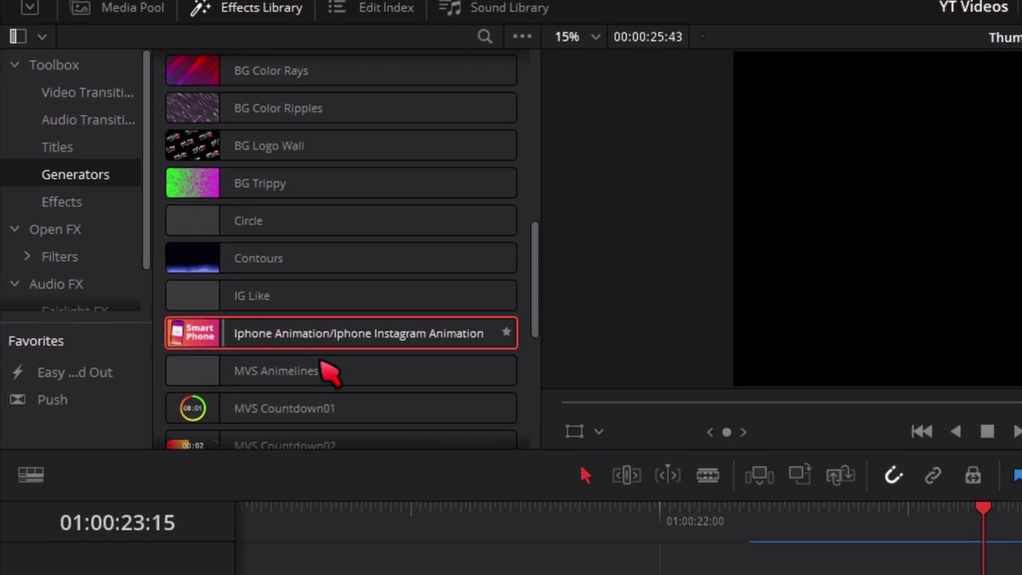
{"action": "left_click_drag", "start_coordinate": [535, 427], "coordinate": [682, 427]}
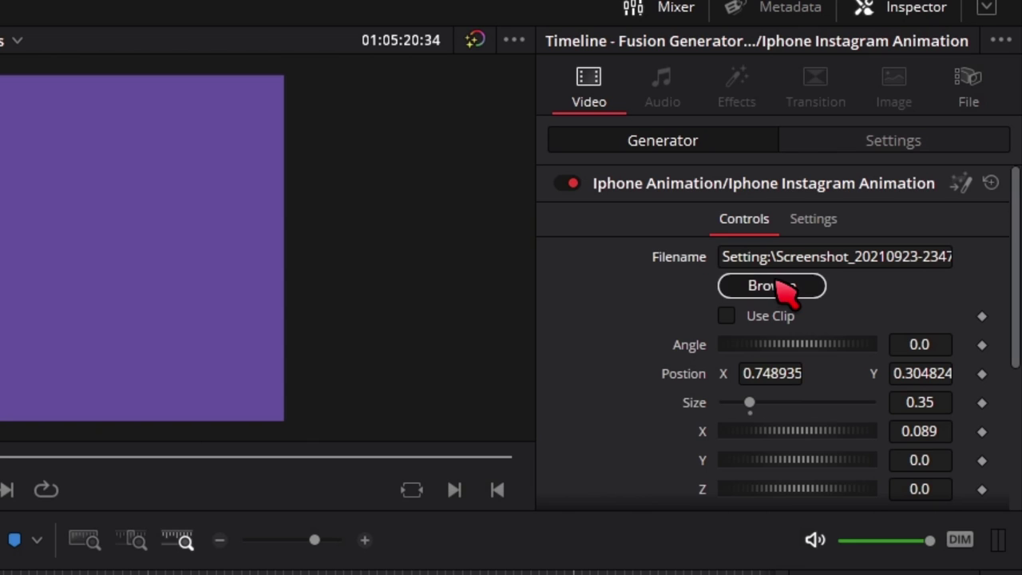
Step: Load the screenshot image onto the phone screen, set Size 0.84 and Position X 0.738935
{"action": "left_click", "coordinate": [779, 287]}
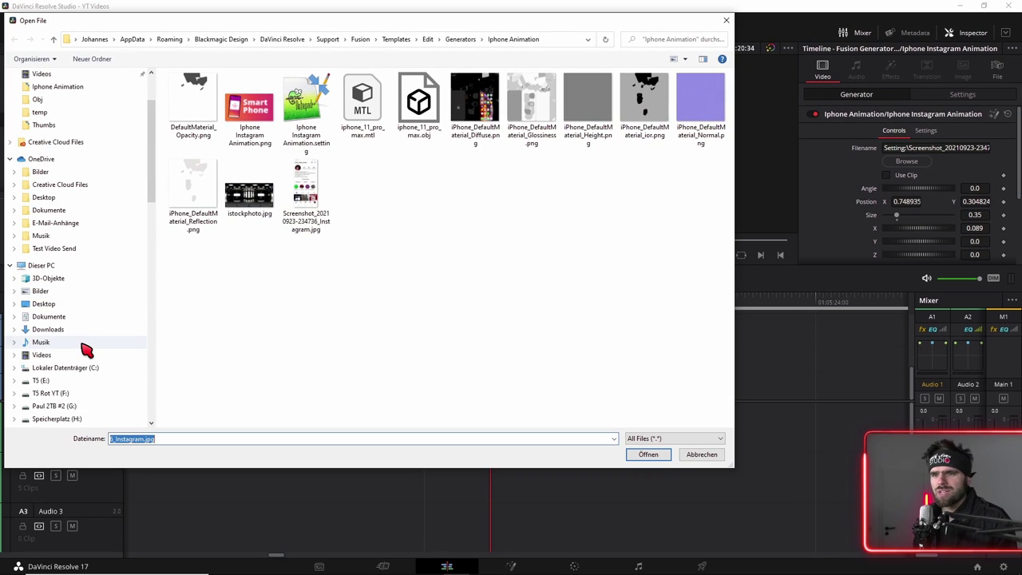
{"action": "scroll", "coordinate": [80, 342], "scroll_direction": "down", "scroll_amount": 5}
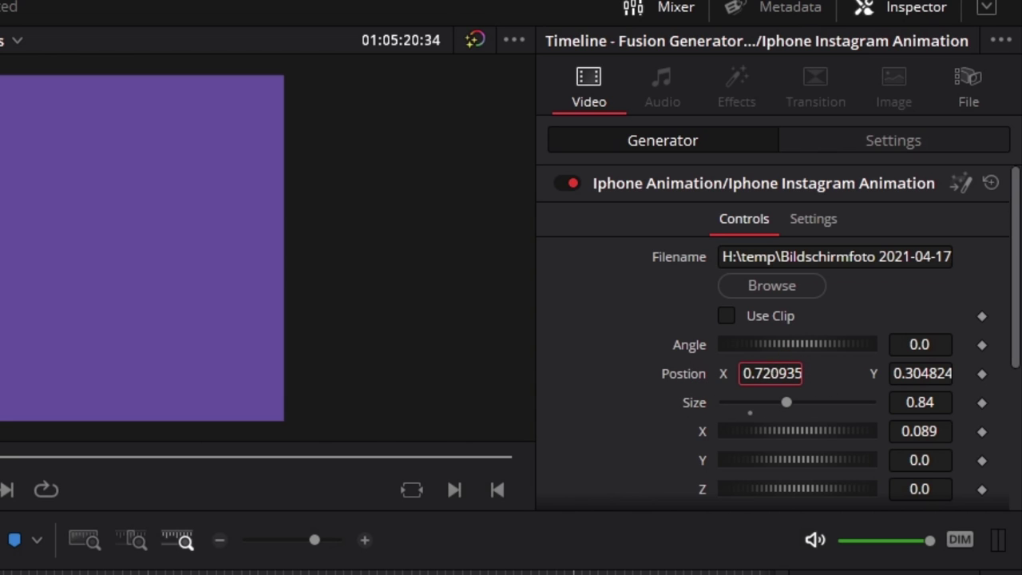
{"action": "left_click_drag", "start_coordinate": [771, 373], "coordinate": [779, 372]}
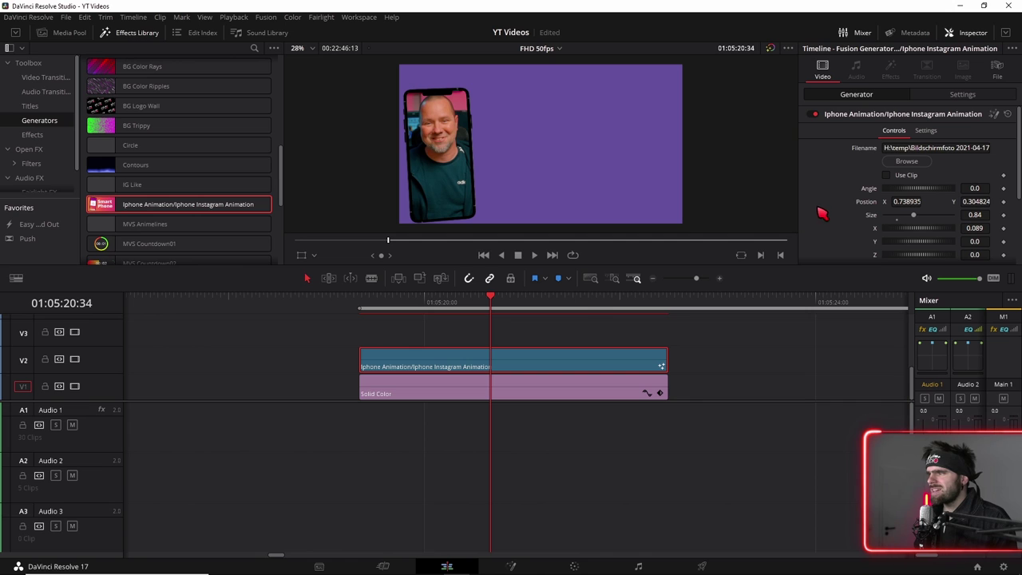
{"action": "scroll", "coordinate": [851, 228], "scroll_direction": "down", "scroll_amount": 2}
{"action": "scroll", "coordinate": [852, 228], "scroll_direction": "down", "scroll_amount": 3}
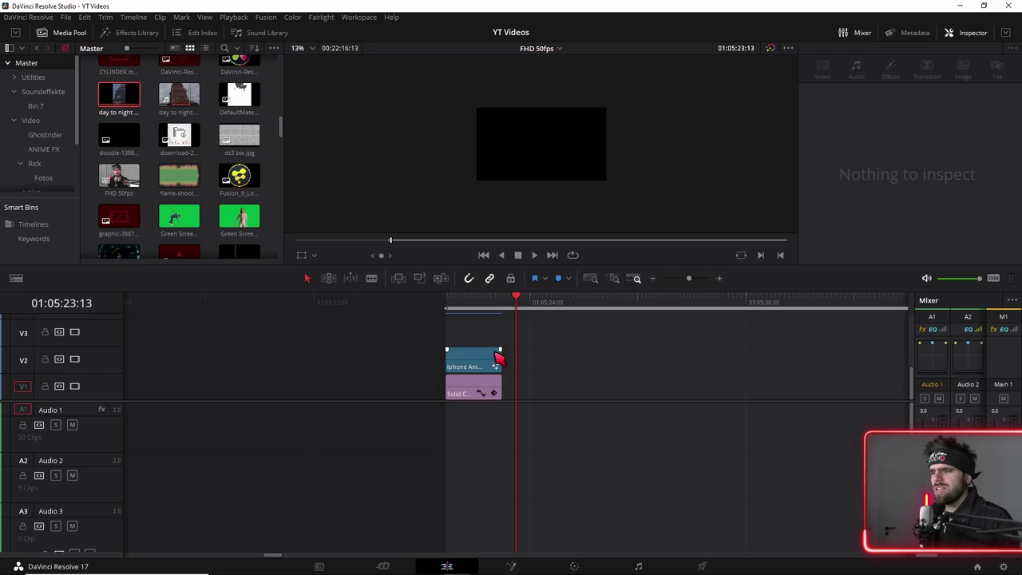
Step: Select the generator clip and open its composition in Fusion
{"action": "left_click", "coordinate": [471, 311]}
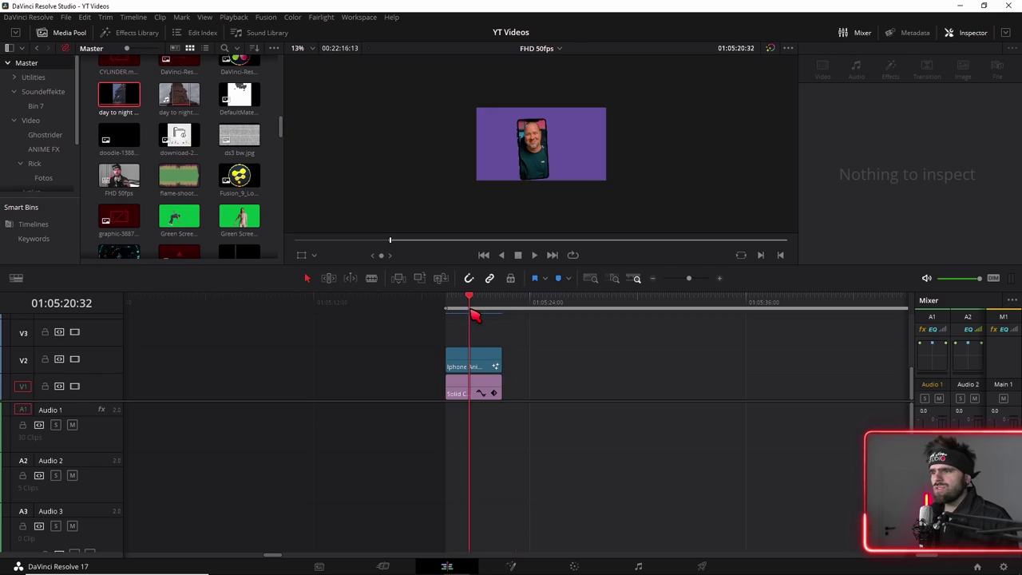
{"action": "left_click", "coordinate": [479, 358]}
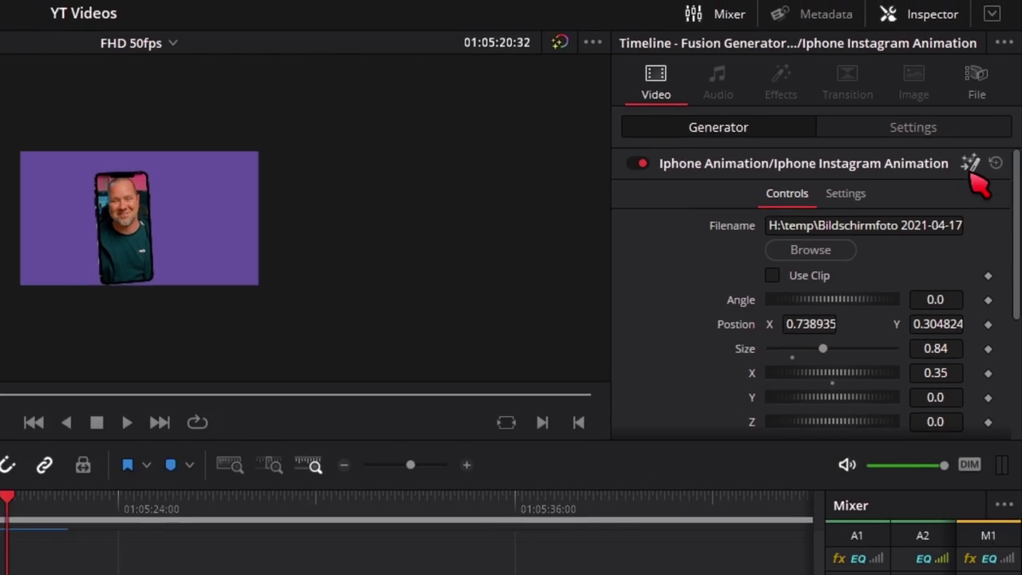
{"action": "left_click", "coordinate": [962, 185]}
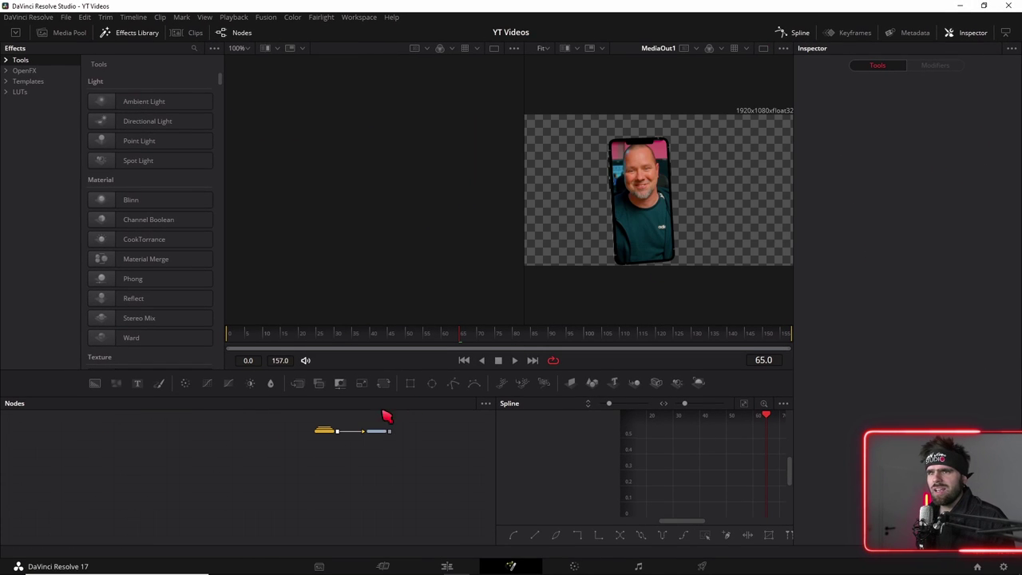
Step: Inside the IphoneInstagramAnimation group, drop day to night Render 1.mov from the Media Pool beside Dissolve1
{"action": "left_click", "coordinate": [71, 35]}
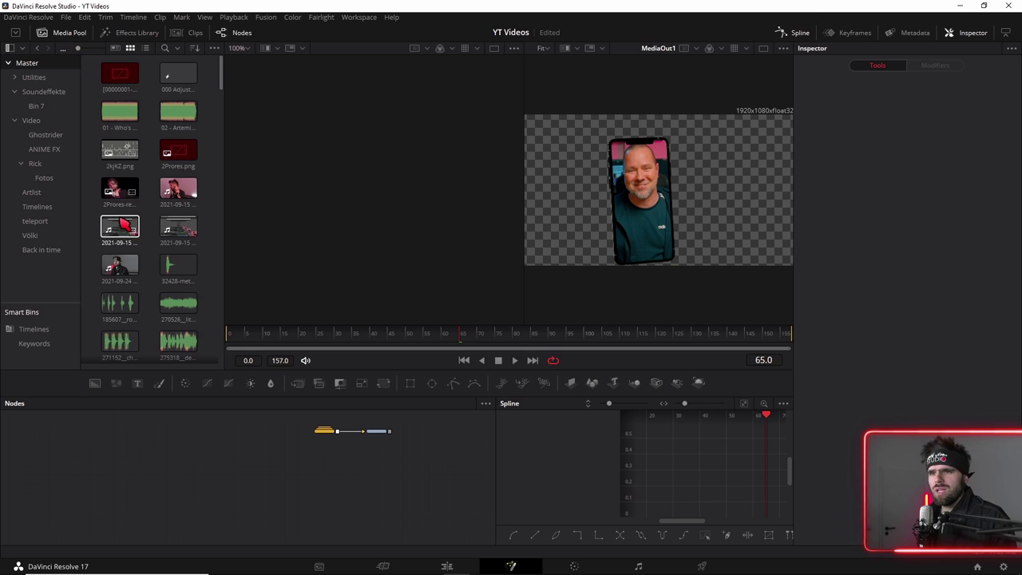
{"action": "scroll", "coordinate": [124, 226], "scroll_direction": "down", "scroll_amount": 5}
{"action": "scroll", "coordinate": [132, 230], "scroll_direction": "down", "scroll_amount": 5}
{"action": "scroll", "coordinate": [140, 236], "scroll_direction": "down", "scroll_amount": 5}
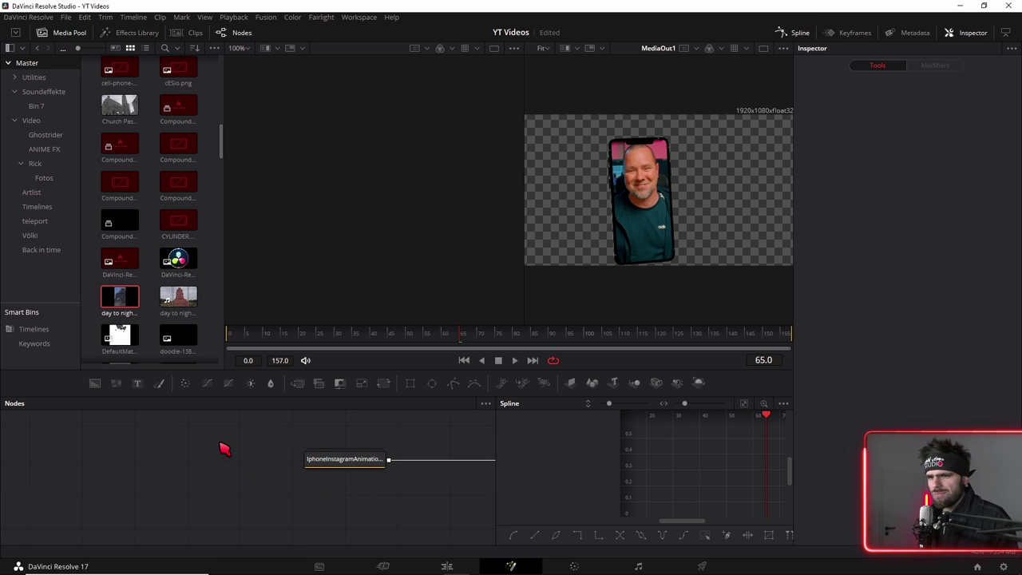
{"action": "double_click", "coordinate": [349, 460]}
{"action": "scroll", "coordinate": [250, 484], "scroll_direction": "down", "scroll_amount": 5}
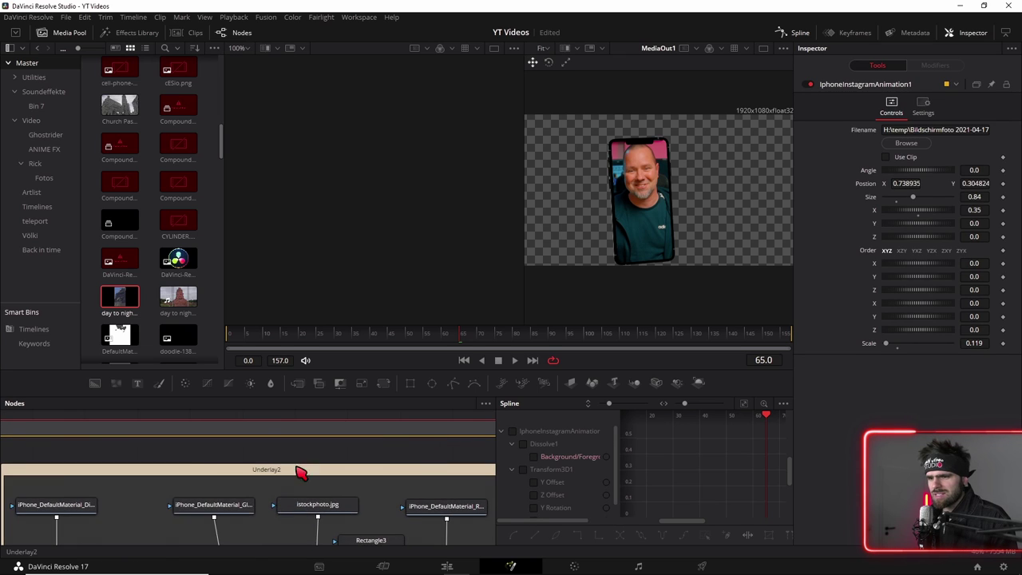
{"action": "scroll", "coordinate": [263, 484], "scroll_direction": "down", "scroll_amount": 5}
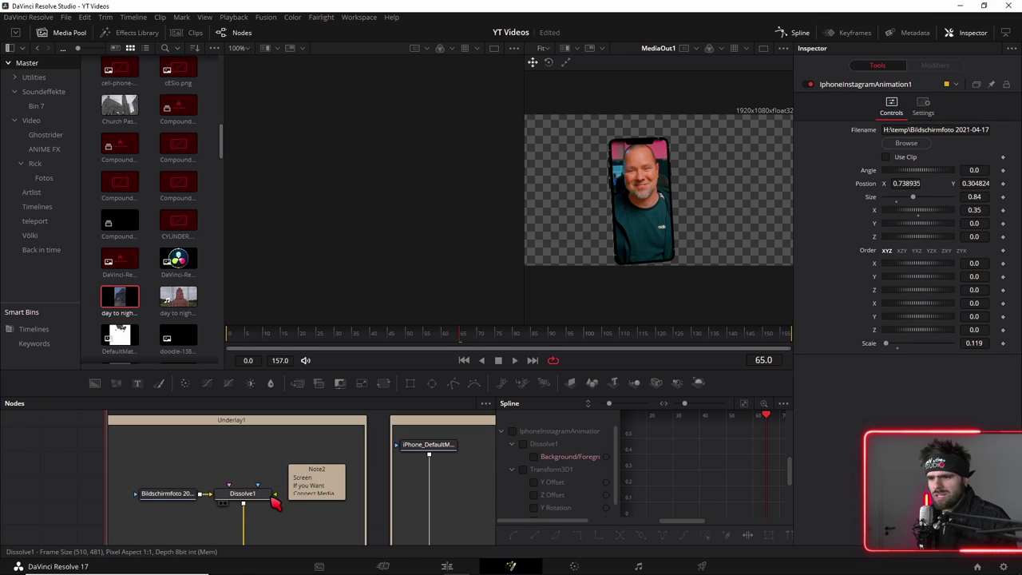
{"action": "left_click_drag", "start_coordinate": [116, 311], "coordinate": [276, 499]}
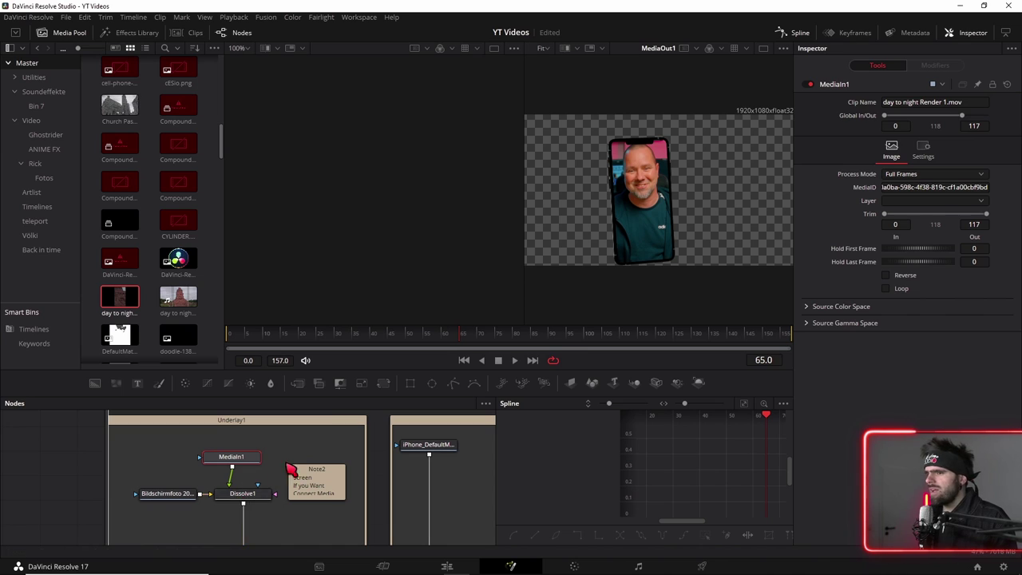
Step: Enable Use Clip on the Dissolve1 node so the phone shows the video
{"action": "left_click", "coordinate": [283, 490]}
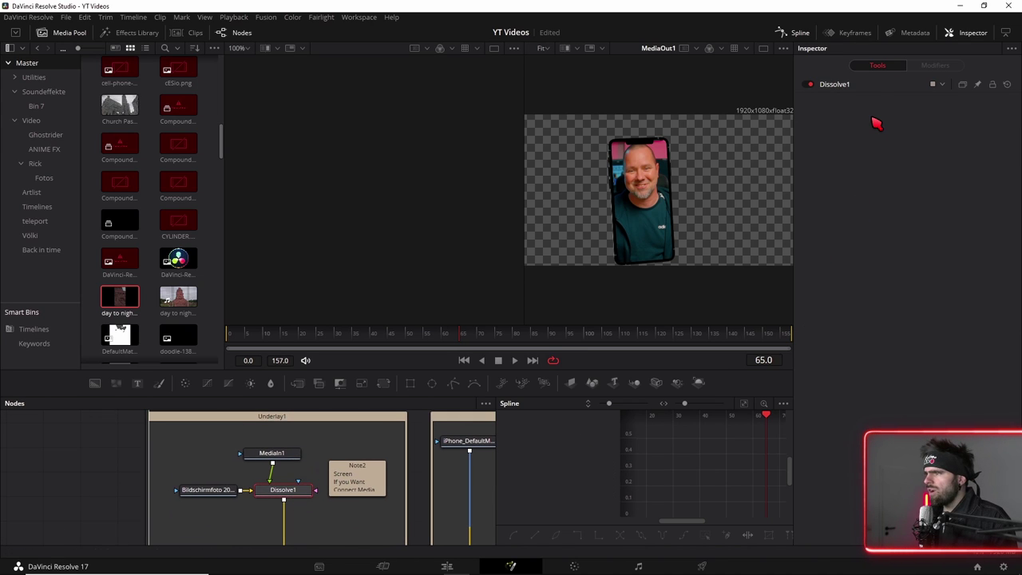
{"action": "left_click", "coordinate": [871, 88]}
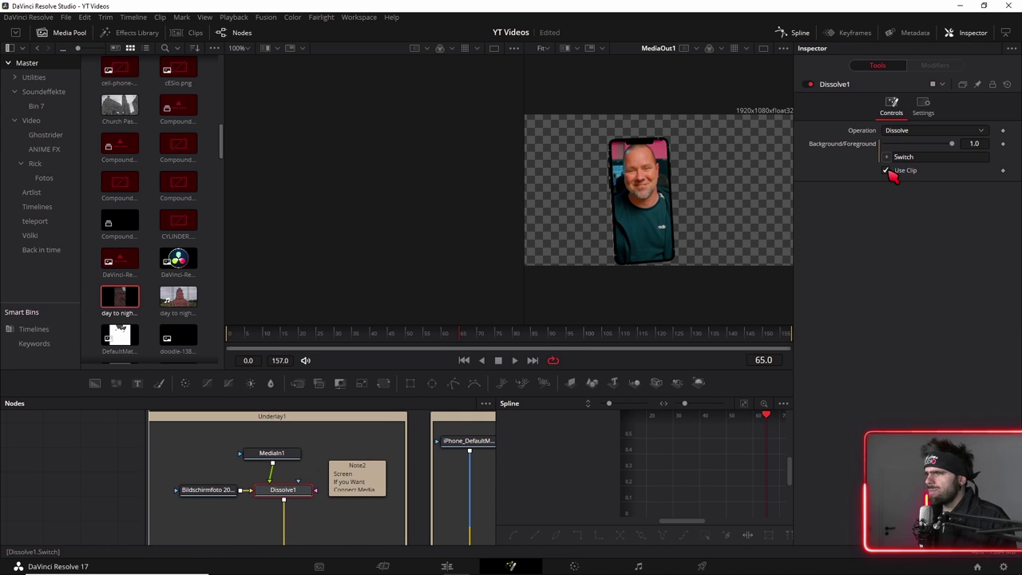
{"action": "scroll", "coordinate": [628, 240], "scroll_direction": "up", "scroll_amount": 1}
{"action": "scroll", "coordinate": [680, 229], "scroll_direction": "down", "scroll_amount": 1}
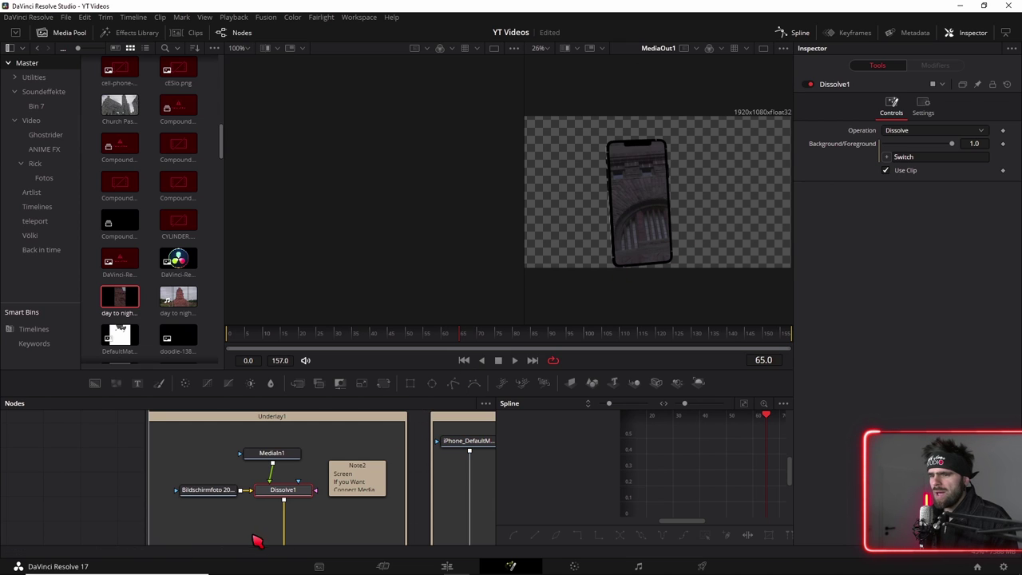
{"action": "scroll", "coordinate": [272, 511], "scroll_direction": "down", "scroll_amount": 5}
{"action": "scroll", "coordinate": [319, 477], "scroll_direction": "up", "scroll_amount": 2}
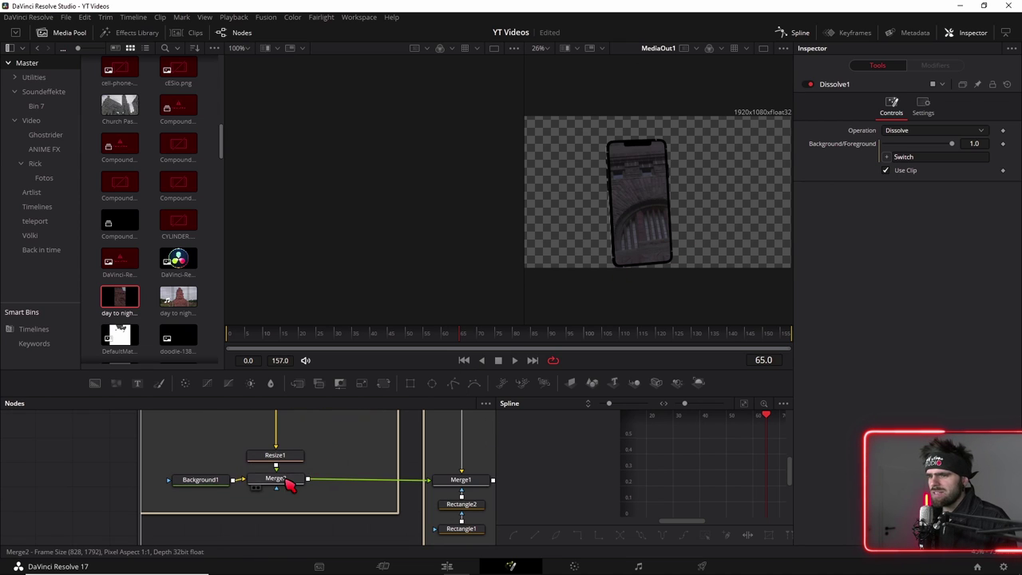
{"action": "scroll", "coordinate": [361, 472], "scroll_direction": "down", "scroll_amount": 2}
Step: Lower Merge1's Size to 0.439 and play back the phone animation
{"action": "left_click", "coordinate": [381, 468]}
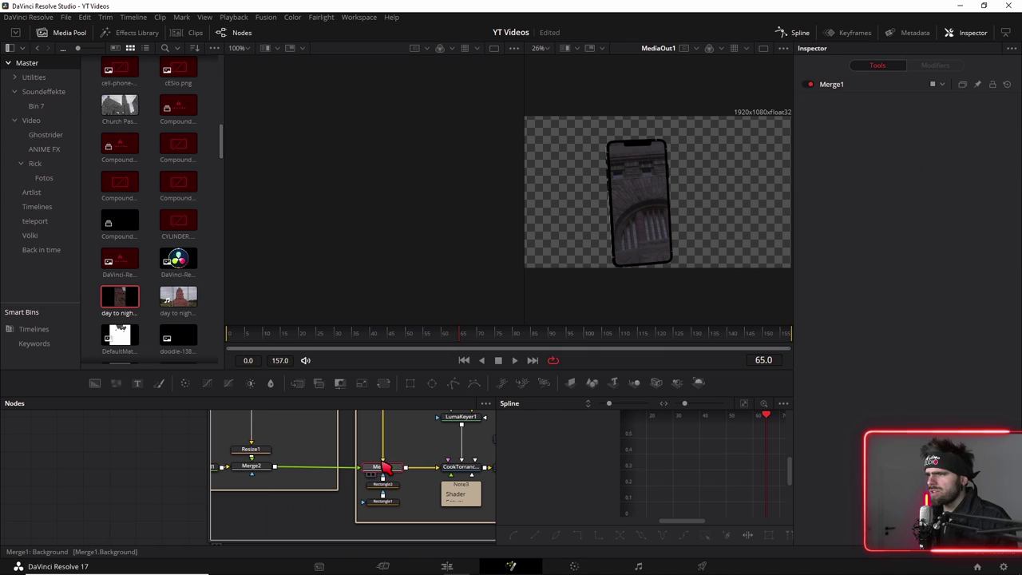
{"action": "left_click", "coordinate": [838, 86]}
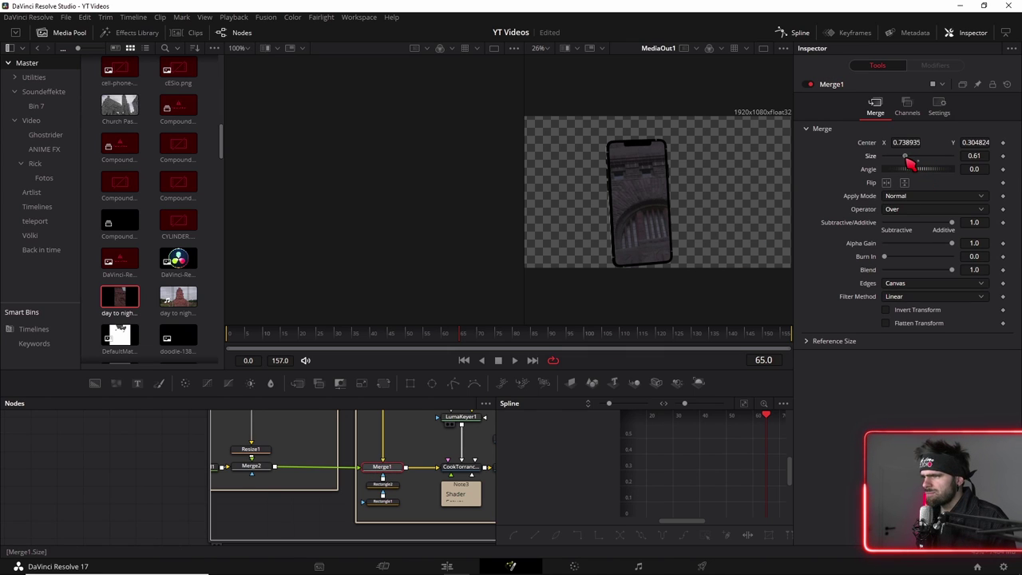
{"action": "mouse_move", "coordinate": [911, 161]}
{"action": "left_mouse_down"}
{"action": "mouse_move", "coordinate": [896, 164]}
{"action": "mouse_move", "coordinate": [904, 161]}
{"action": "left_mouse_up"}
{"action": "left_click", "coordinate": [235, 335]}
{"action": "key", "text": "space"}
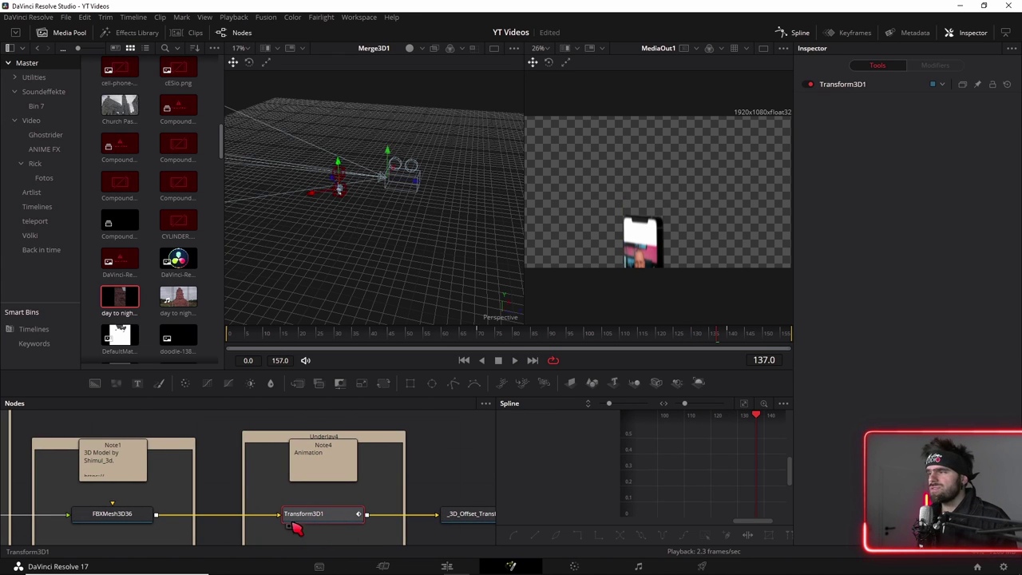
Step: Check Transform3D1's keyframes by scrubbing to frames 69 and 140, then select KeyframeStretcher1
{"action": "left_click", "coordinate": [864, 85]}
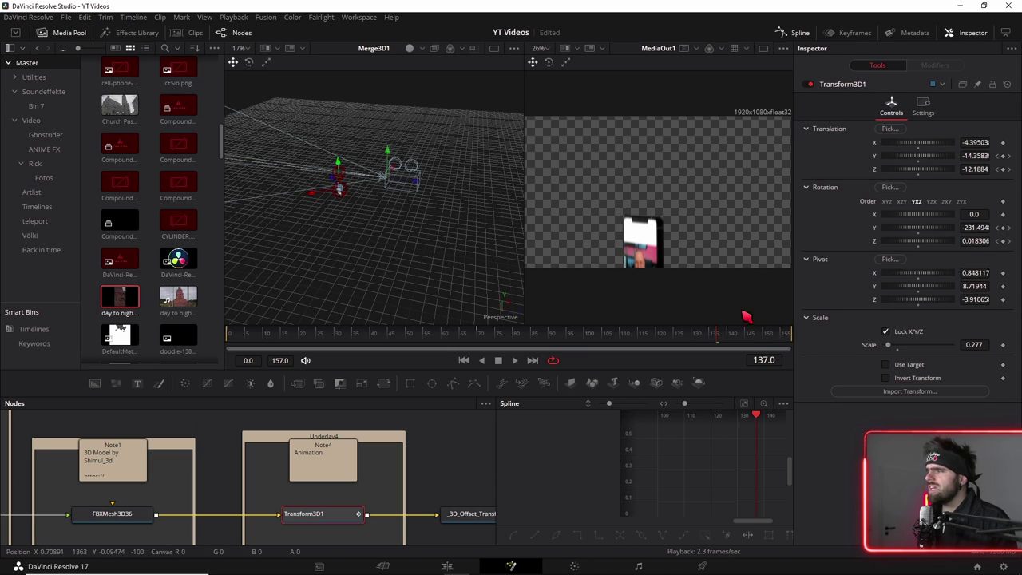
{"action": "left_click", "coordinate": [481, 335]}
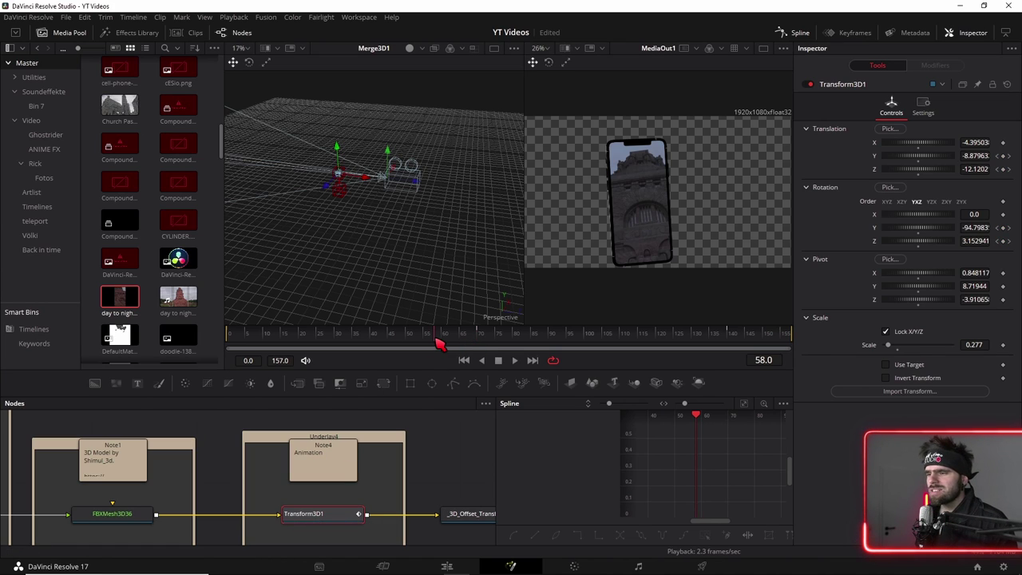
{"action": "left_click_drag", "start_coordinate": [437, 343], "coordinate": [487, 343]}
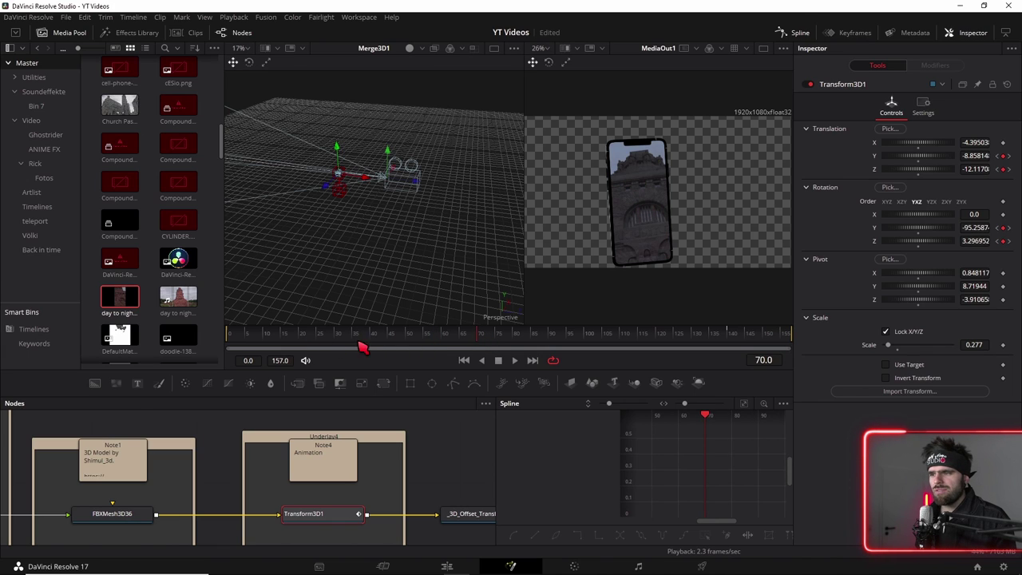
{"action": "left_click_drag", "start_coordinate": [276, 341], "coordinate": [210, 342]}
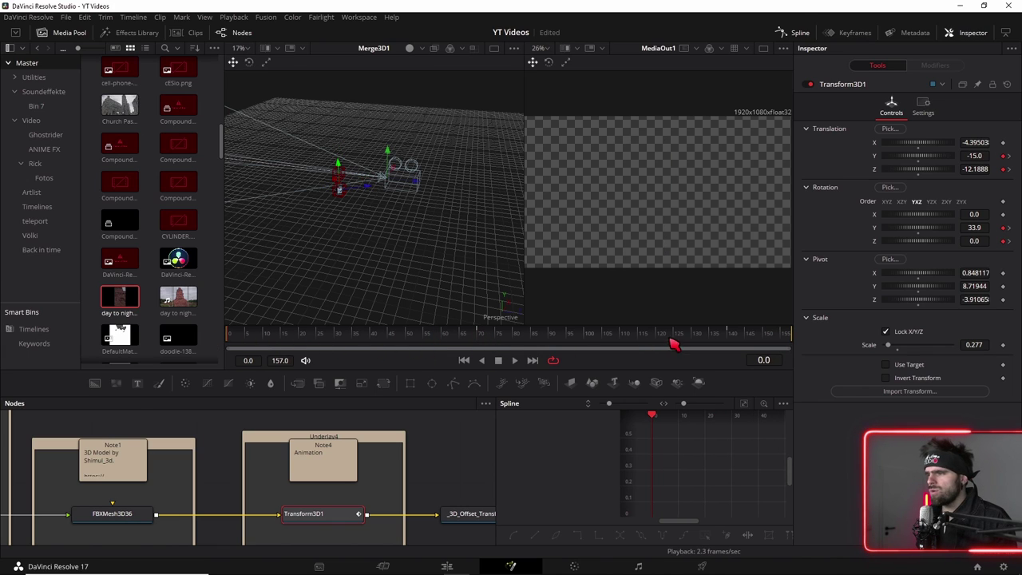
{"action": "left_click_drag", "start_coordinate": [728, 339], "coordinate": [734, 337]}
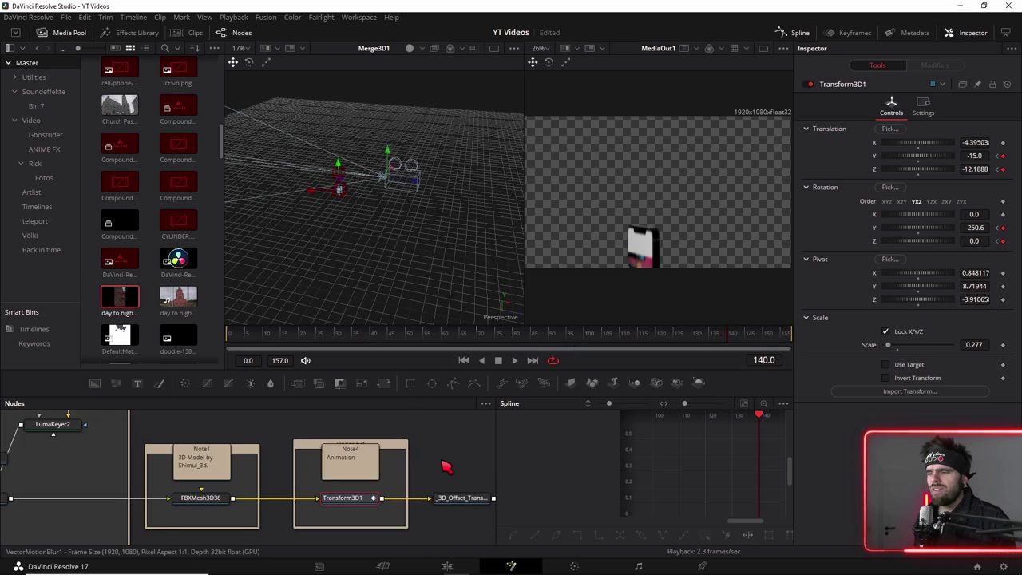
{"action": "left_click_drag", "start_coordinate": [389, 463], "coordinate": [228, 446]}
{"action": "left_click_drag", "start_coordinate": [427, 500], "coordinate": [292, 498]}
{"action": "scroll", "coordinate": [279, 491], "scroll_direction": "up", "scroll_amount": 2}
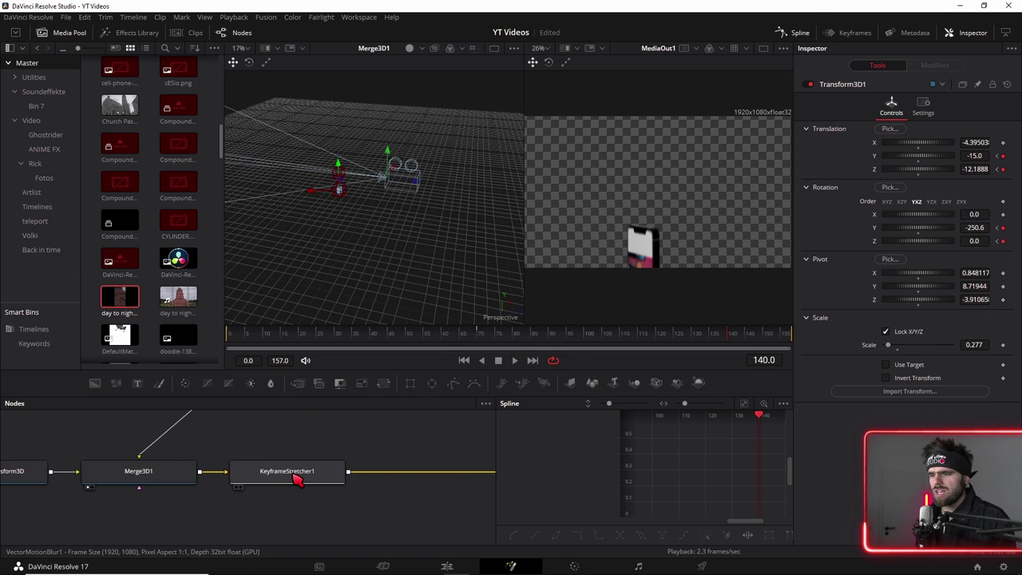
{"action": "left_click", "coordinate": [269, 489]}
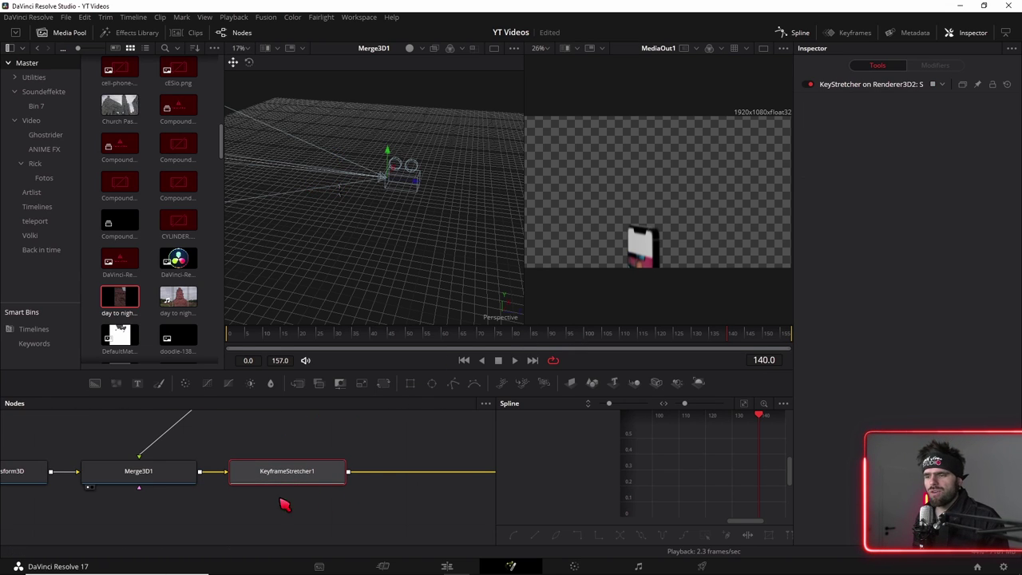
Step: On the Edit page, trim the generator clip's end by 8 frames and shorten the Solid Color clip
{"action": "left_click", "coordinate": [447, 567]}
{"action": "left_click_drag", "start_coordinate": [511, 364], "coordinate": [476, 361]}
{"action": "left_click_drag", "start_coordinate": [357, 307], "coordinate": [367, 307]}
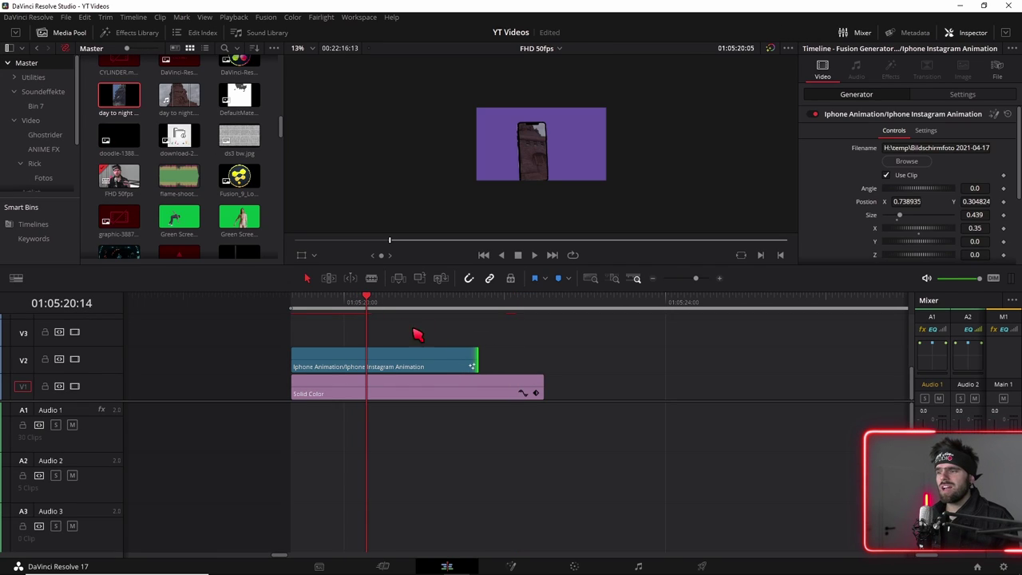
{"action": "left_click_drag", "start_coordinate": [551, 392], "coordinate": [482, 387]}
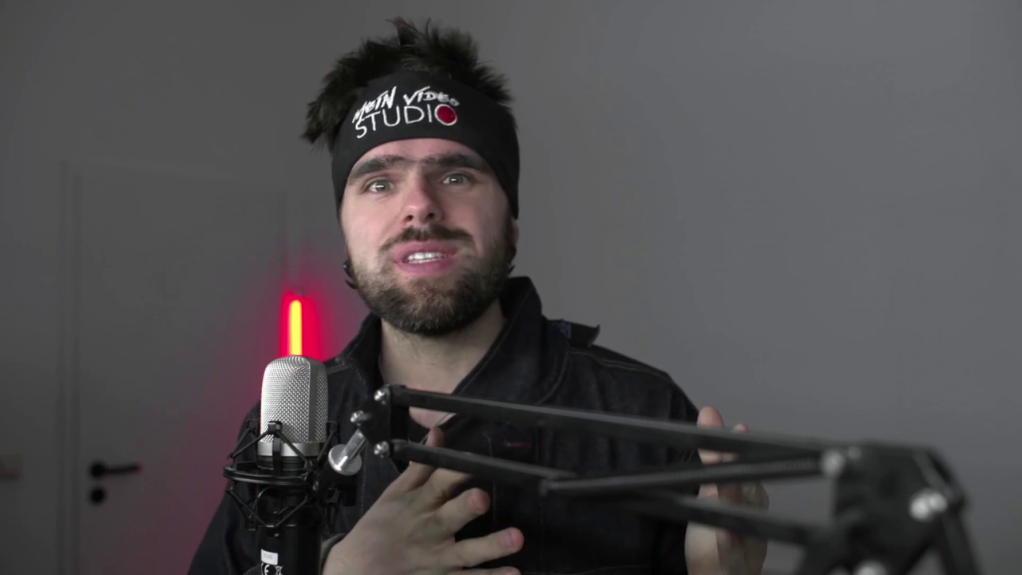